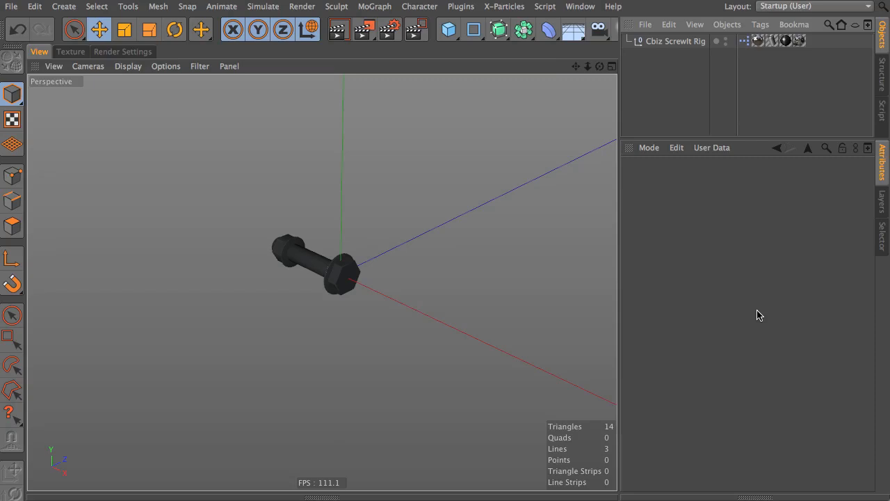
Step: Delete the four texture tags from the Cbiz ScrewIt Rig, leaving the bolt plain grey
click(676, 43)
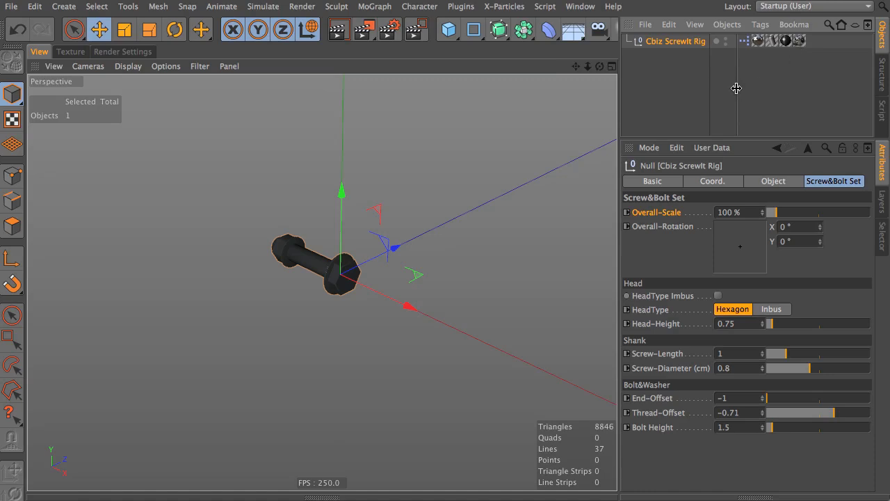
drag(799, 40, 765, 63)
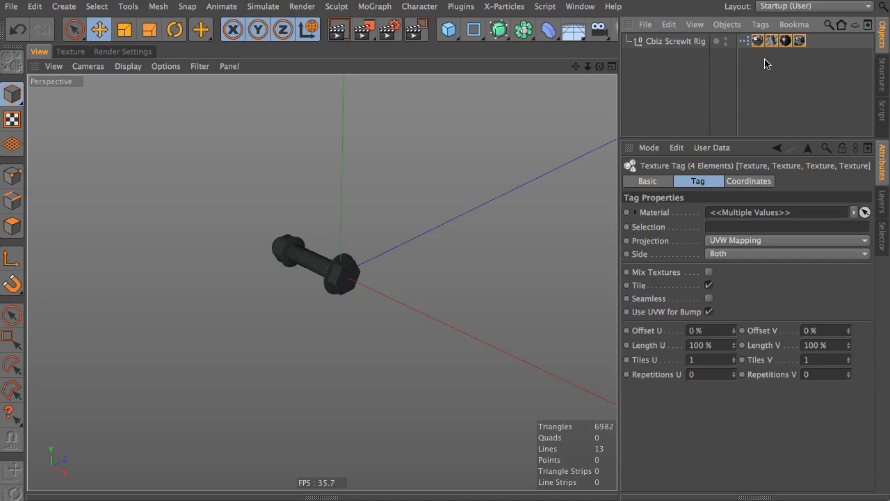
key(Delete)
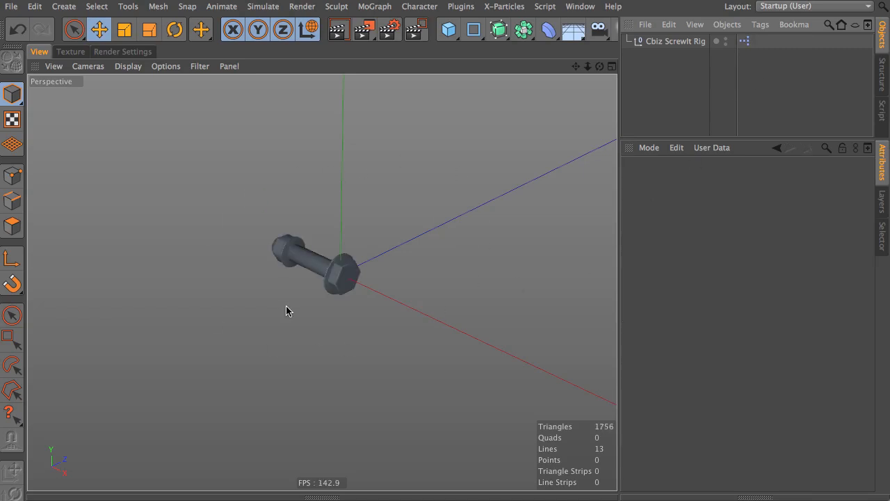
Step: Push the rig's Overall-Scale up through 518%, 721% and 1000% to 3098%
click(679, 43)
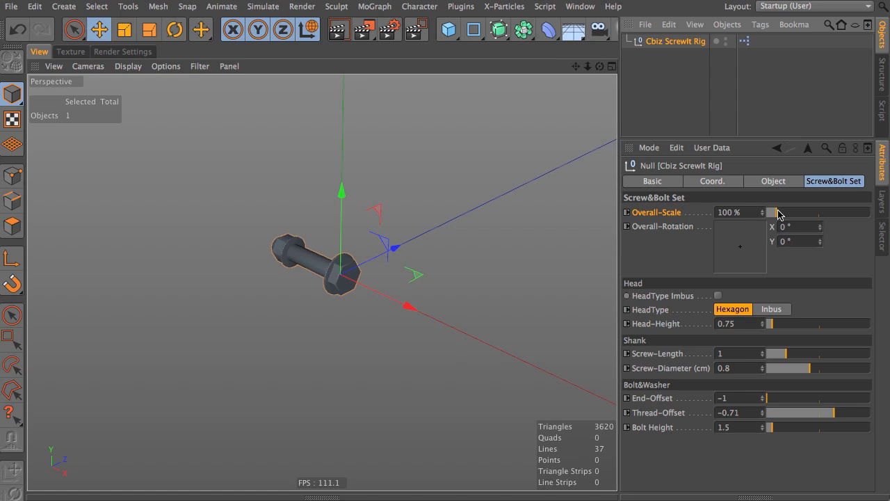
drag(778, 214, 821, 220)
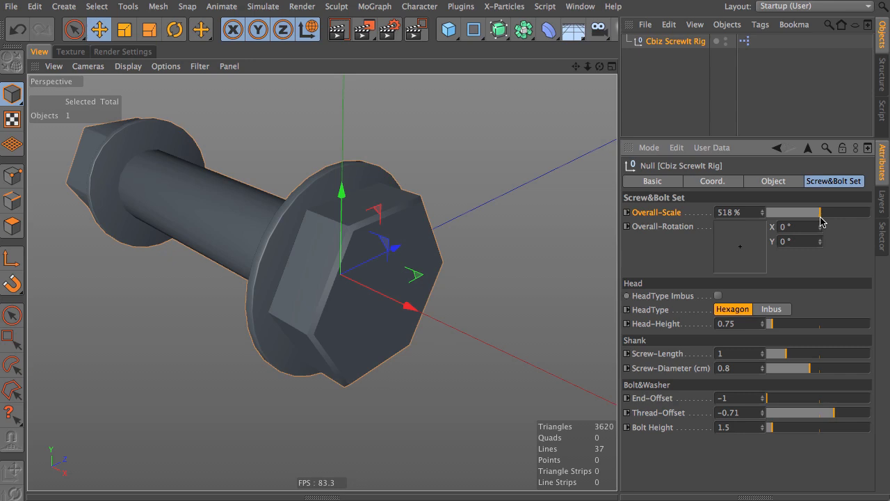
click(841, 213)
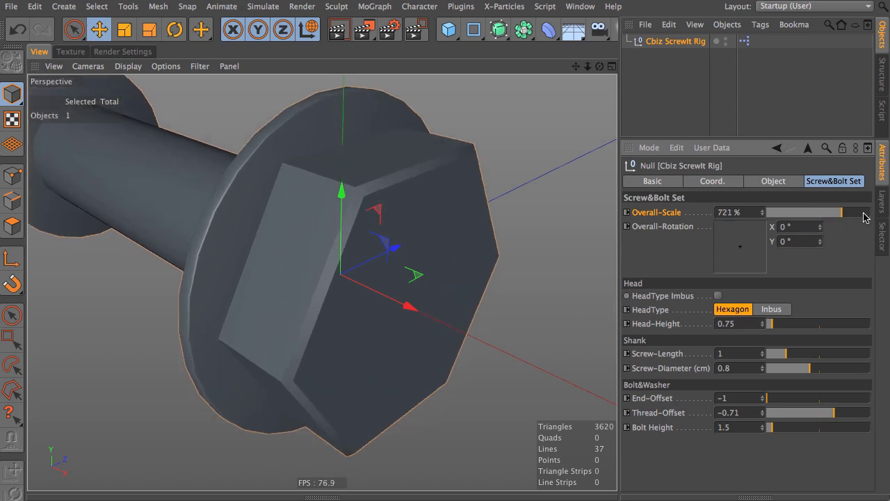
drag(863, 217, 870, 216)
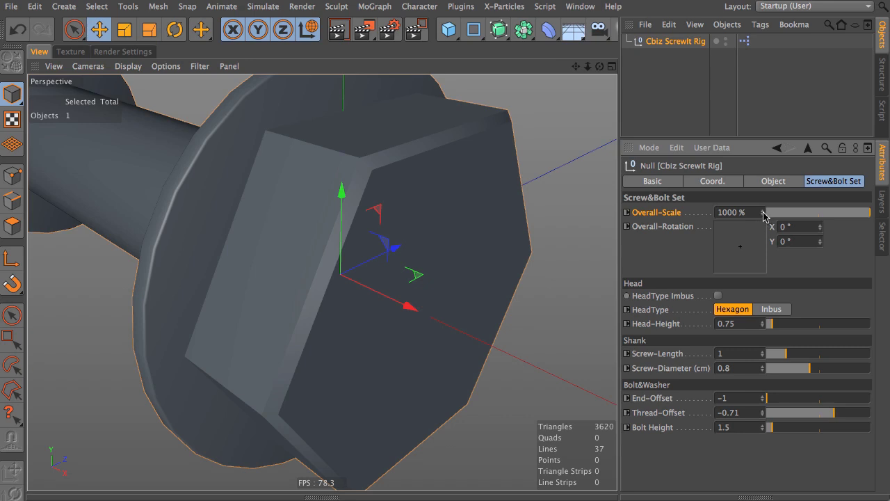
drag(763, 214, 763, 214)
Step: Reset Overall-Scale to its default 100%
click(740, 213)
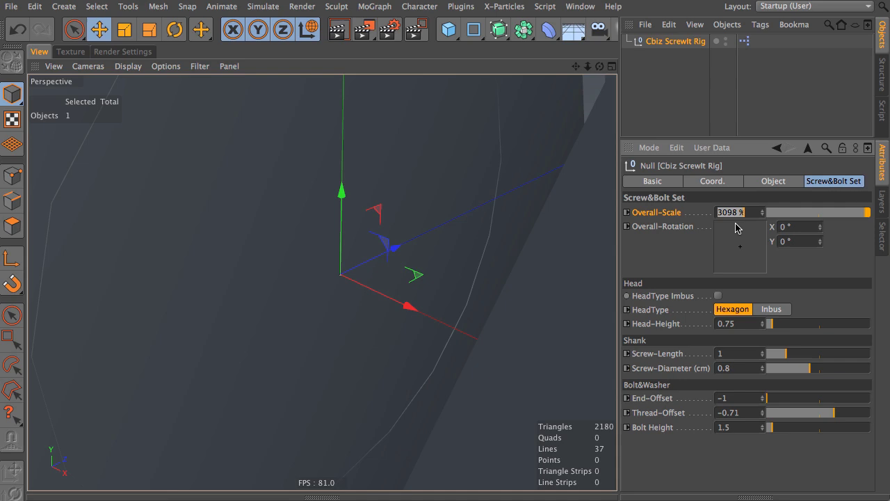
right_click(672, 217)
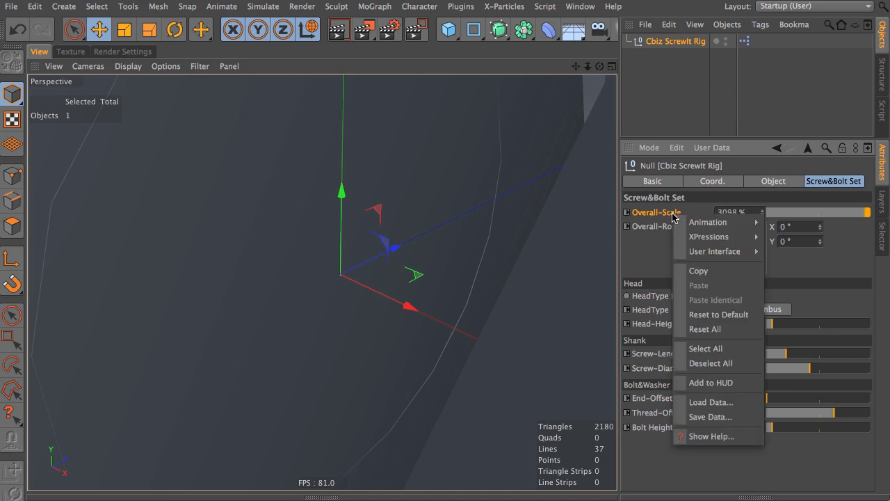
click(710, 315)
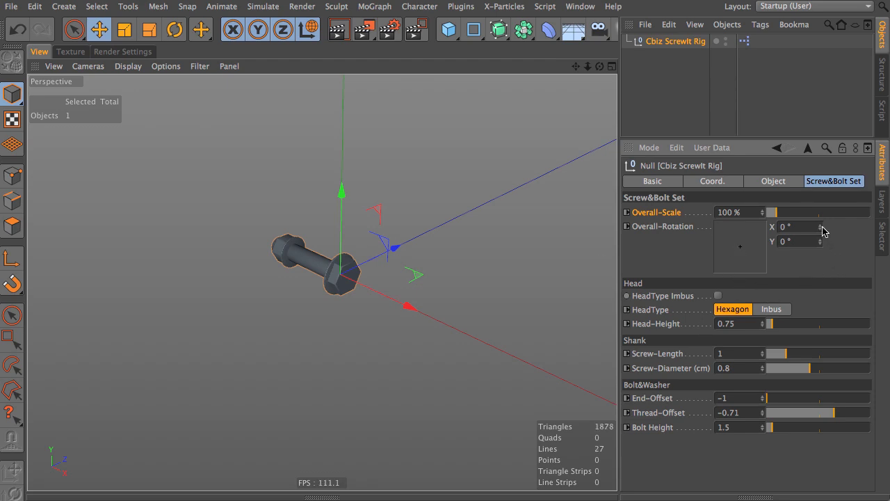
drag(820, 229, 819, 264)
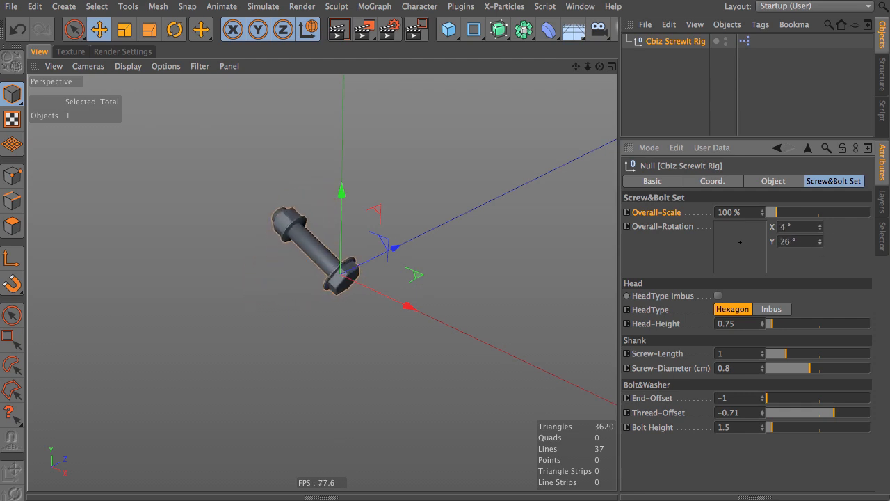
right_click(693, 227)
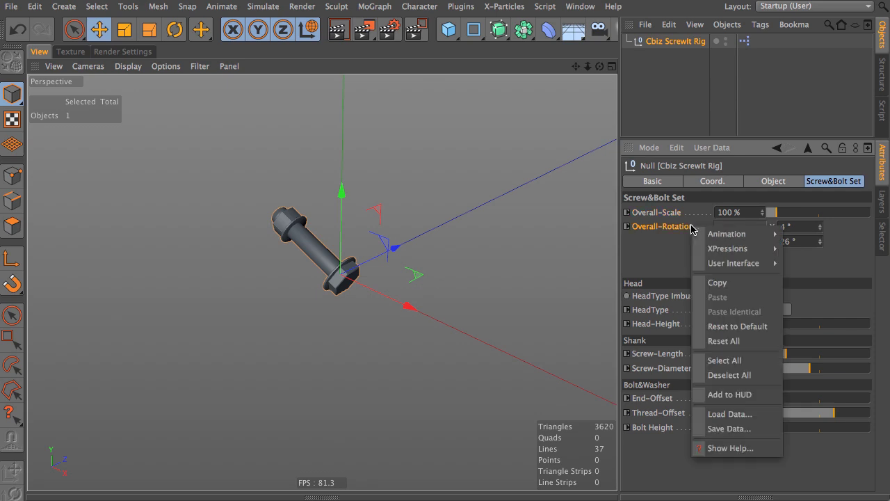
click(733, 328)
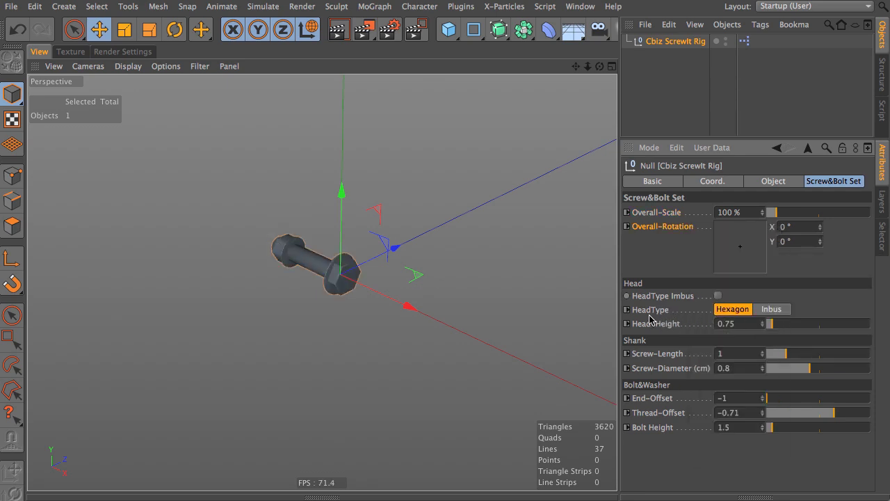
Step: Try the Inbus head, return to Hexagon, and raise Head-Height to 1
click(770, 312)
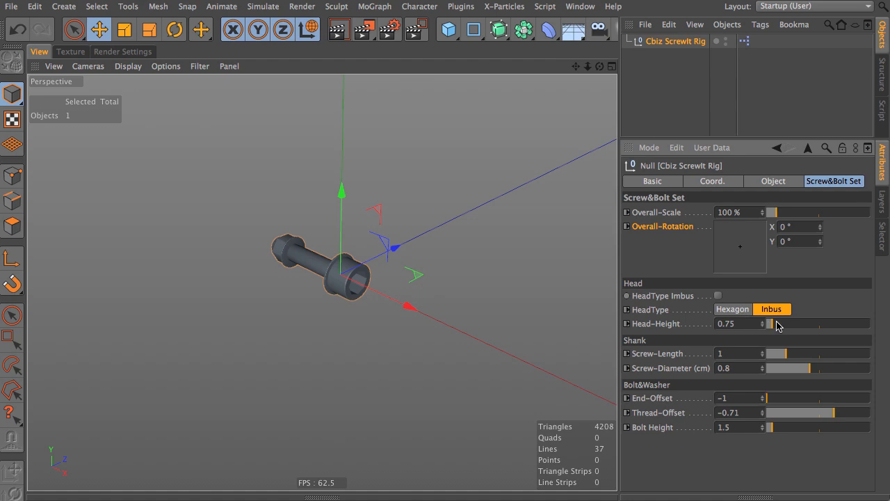
drag(773, 324, 770, 324)
click(751, 311)
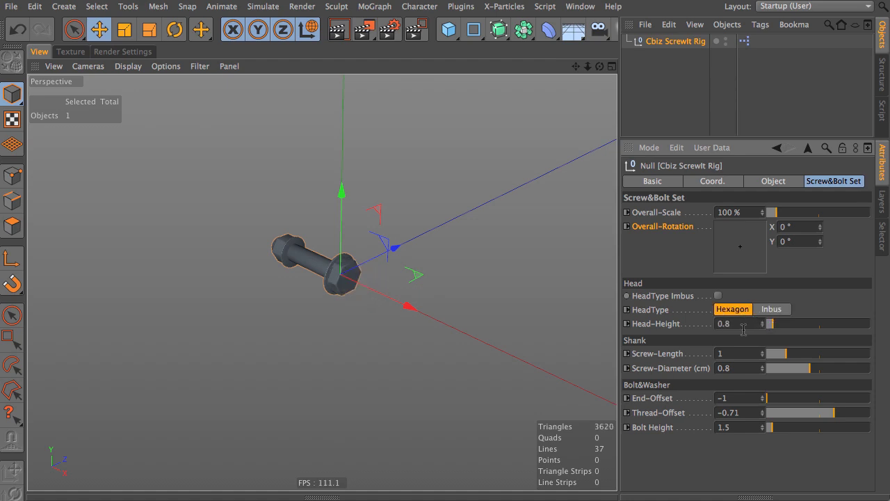
mouse_move(770, 325)
mouse_down()
mouse_move(806, 326)
mouse_move(776, 331)
mouse_up()
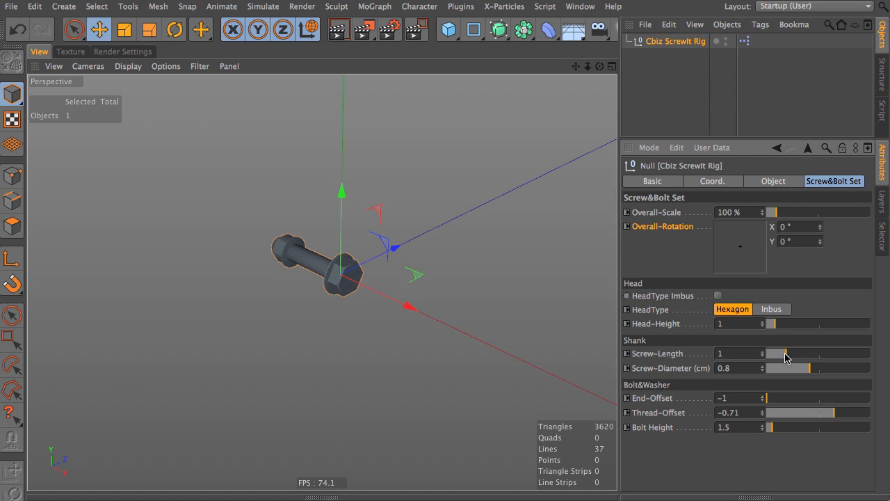
Step: Try Screw-Length values of 1.9, 1.3 and 1.5, ending at 1.7, and set Screw-Diameter to 0.8
drag(785, 354, 810, 356)
alt+drag(341, 272, 286, 298)
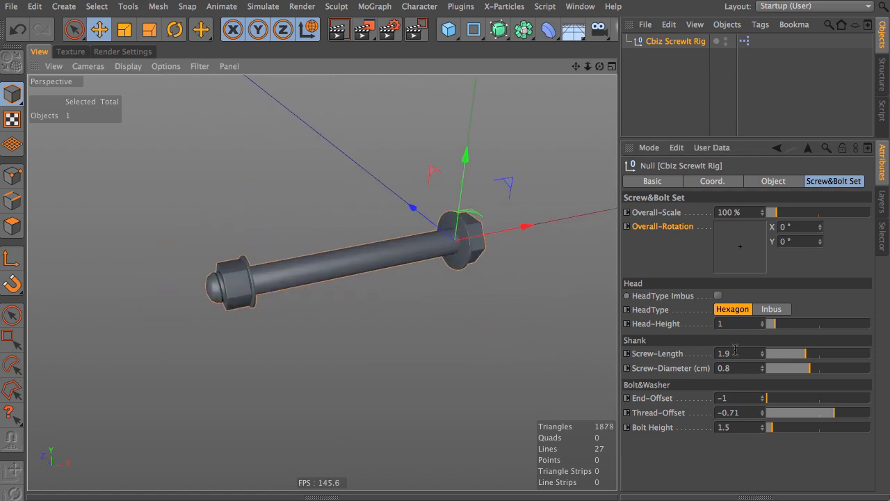
drag(798, 356, 792, 356)
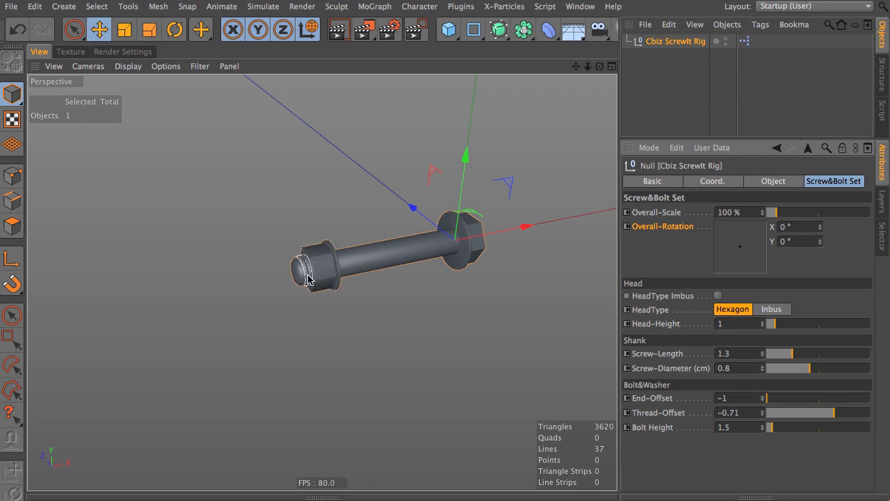
drag(791, 357, 801, 356)
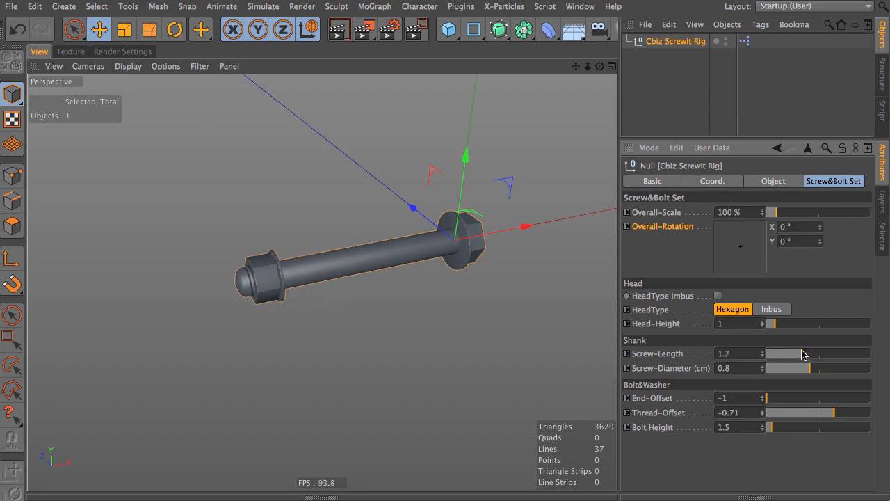
mouse_move(811, 369)
mouse_down()
mouse_move(838, 368)
mouse_move(809, 372)
mouse_up()
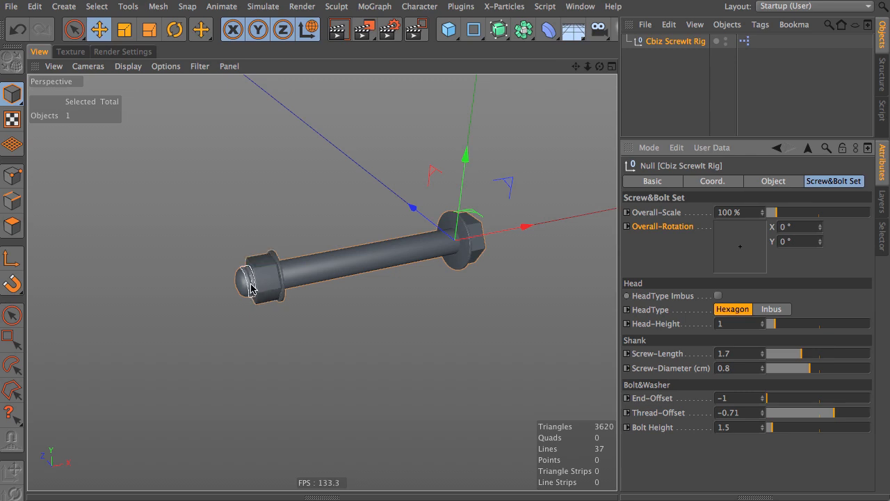
Step: Set End-Offset to -0.92 and Thread-Offset to -0.84 to place the nut and show threads
mouse_move(770, 402)
mouse_down()
mouse_move(824, 398)
mouse_move(775, 405)
mouse_move(811, 399)
mouse_move(773, 397)
mouse_up()
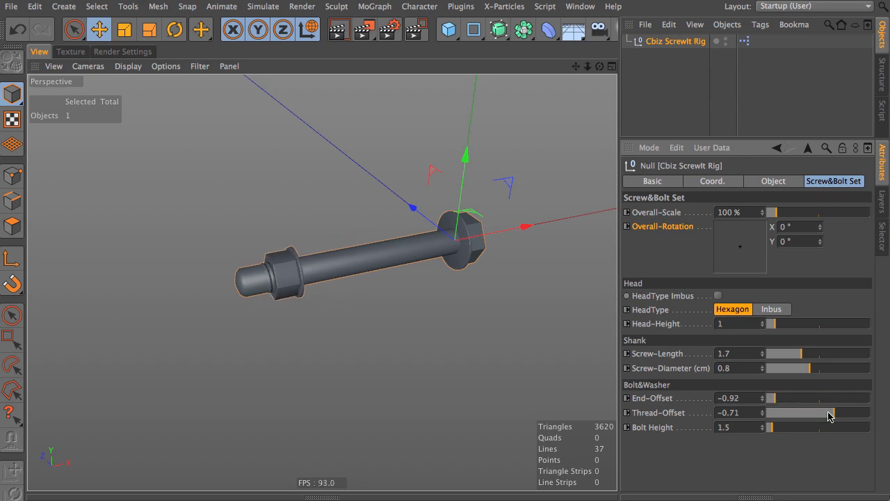
mouse_move(834, 415)
mouse_down()
mouse_move(808, 415)
mouse_move(827, 414)
mouse_up()
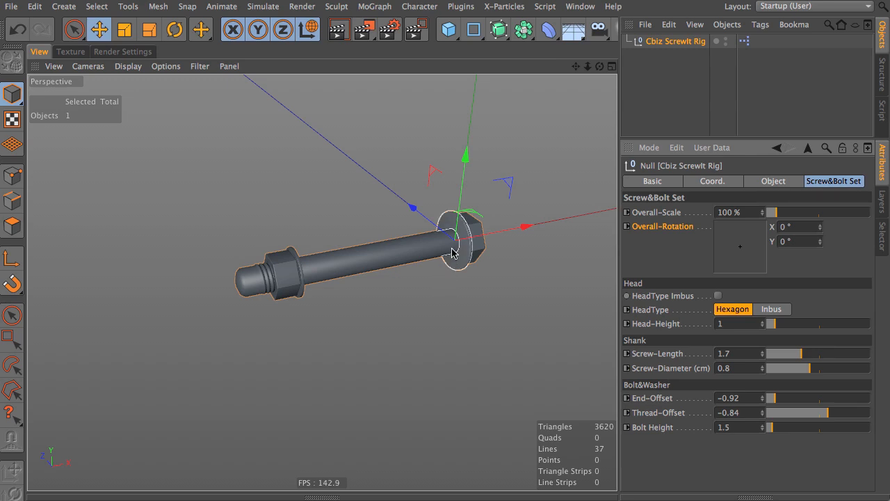
alt+drag(448, 273, 491, 111)
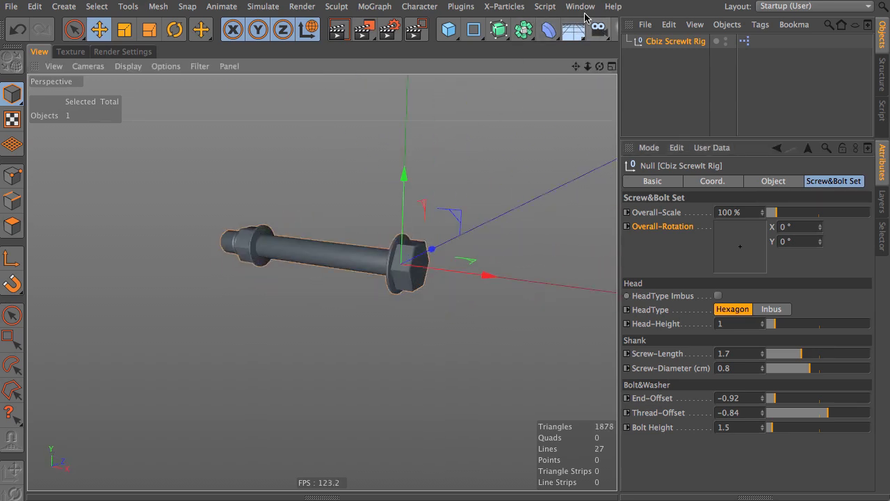
Step: Switch to the Untitled 3 document through the Window menu and select its Cbiz ScrewIt Rig
click(578, 7)
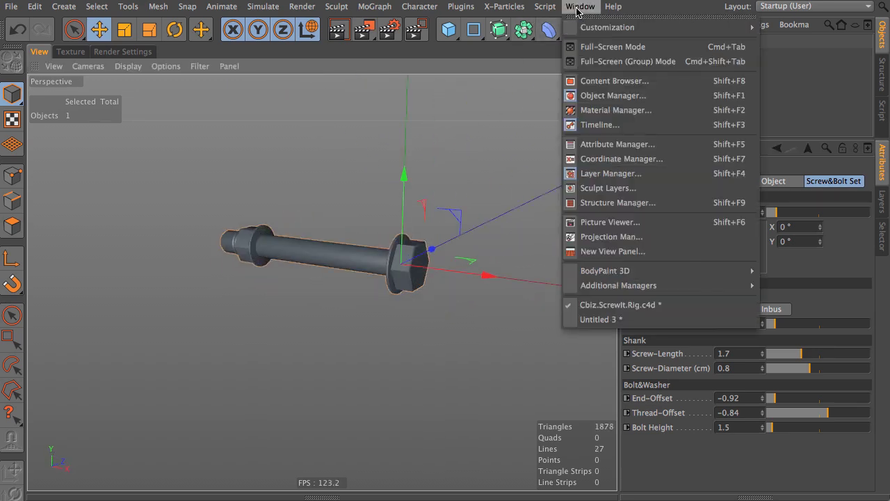
click(616, 319)
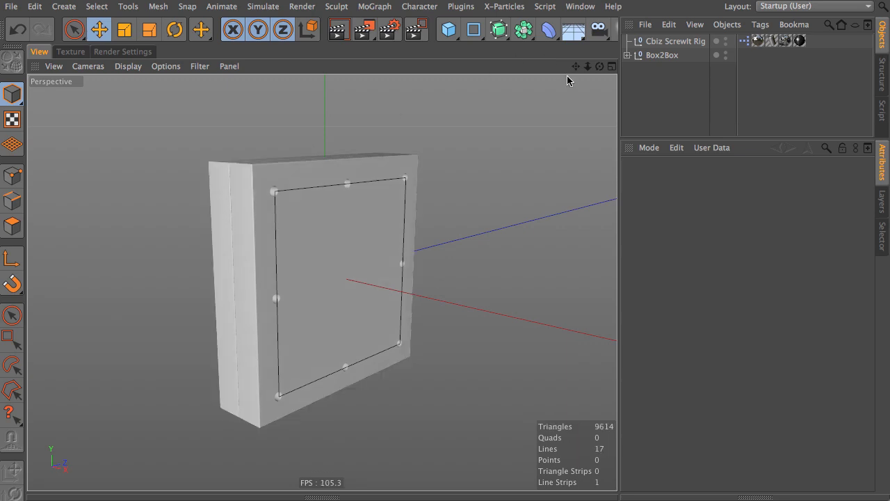
click(678, 45)
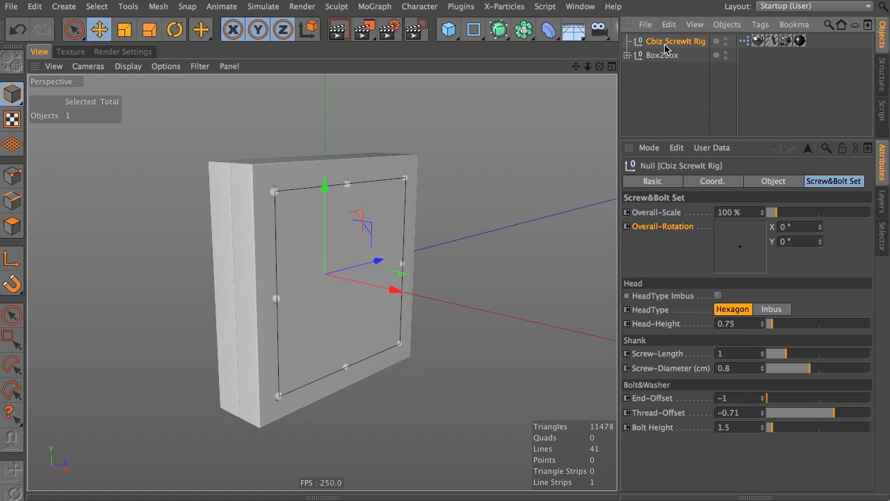
Step: Expand Box2Box, pull the Cloner out to top level, and inspect 2Boxes and the 16 cm Rectangle
click(662, 55)
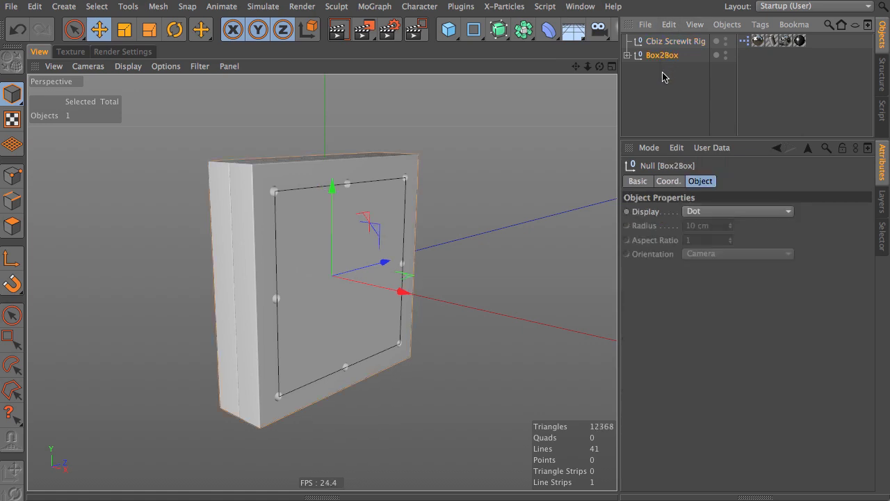
click(627, 55)
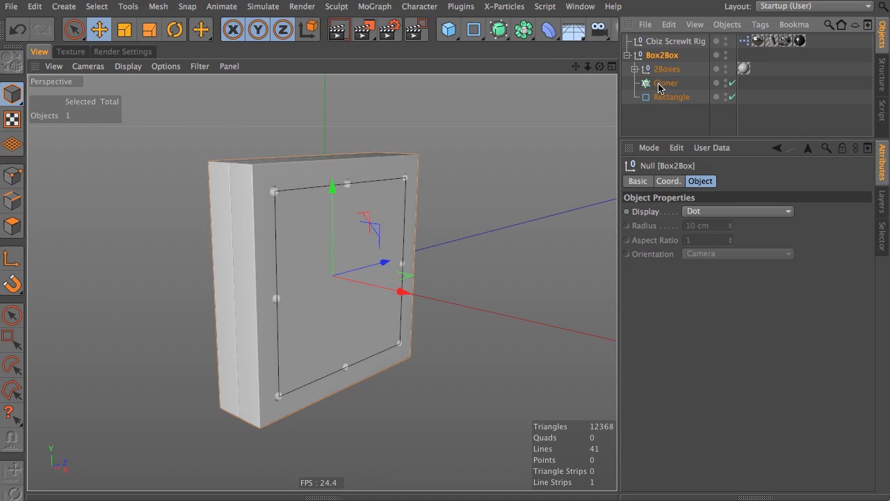
drag(659, 86, 657, 116)
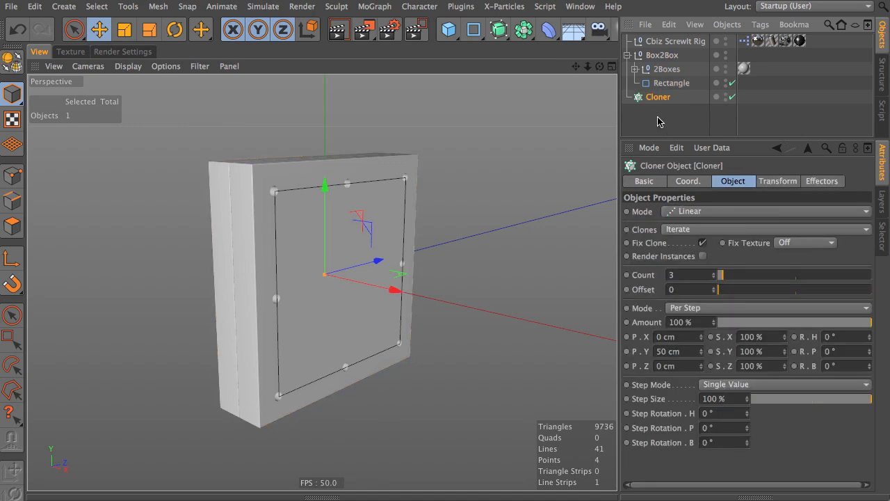
click(661, 70)
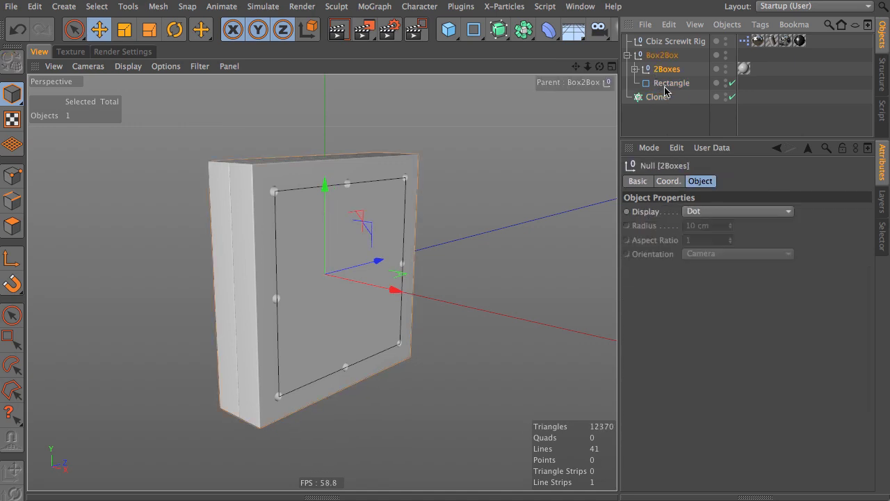
click(666, 84)
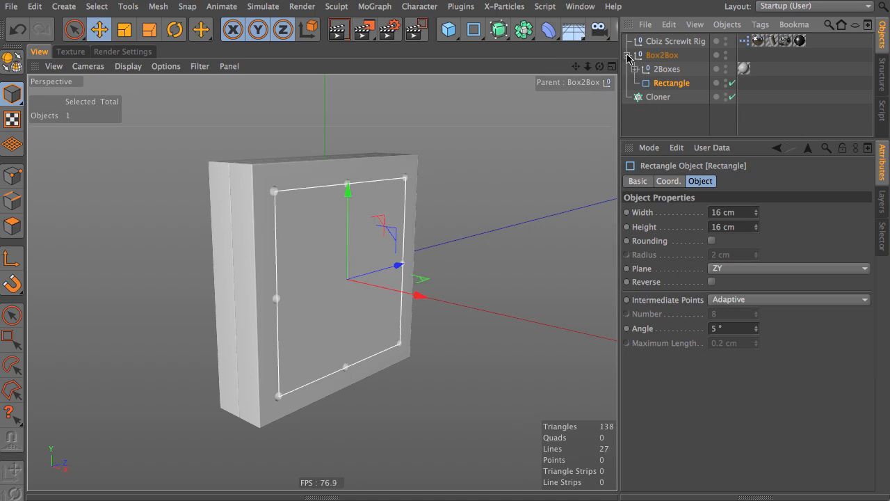
Step: Parent the Cbiz ScrewIt Rig under the Cloner, set Mode to Object, and link the Rectangle
click(675, 43)
drag(675, 45, 659, 99)
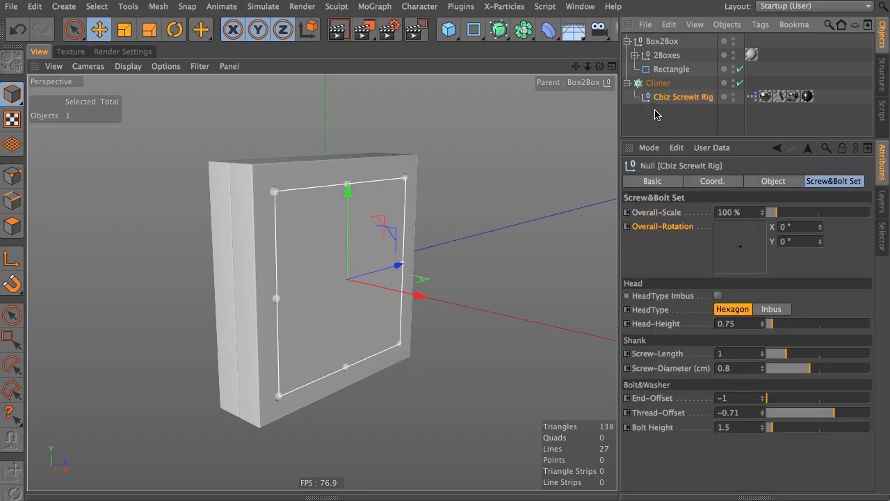
click(657, 83)
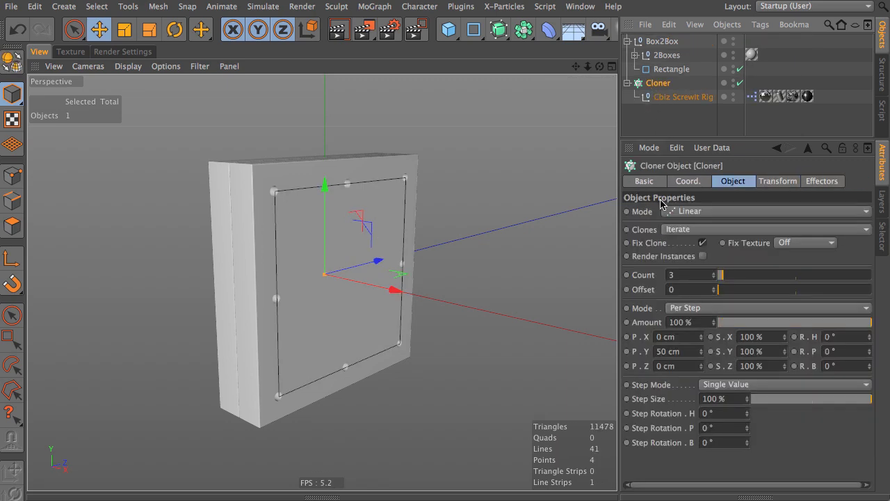
click(698, 212)
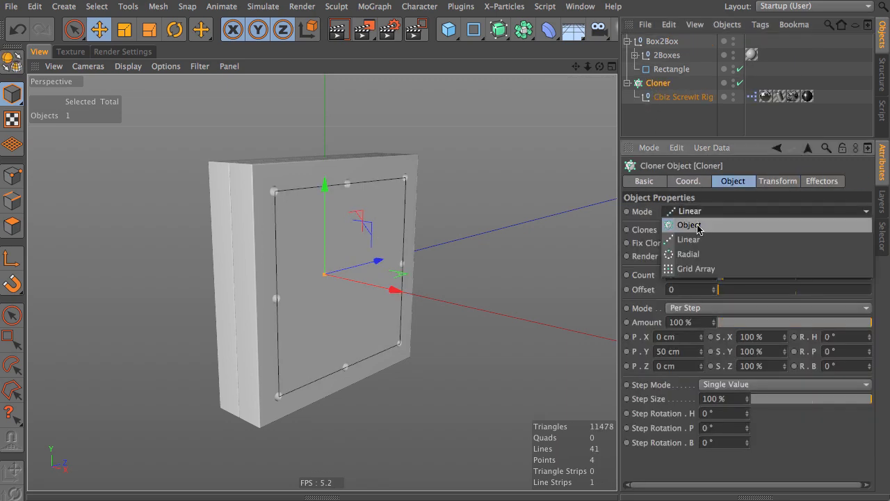
click(698, 226)
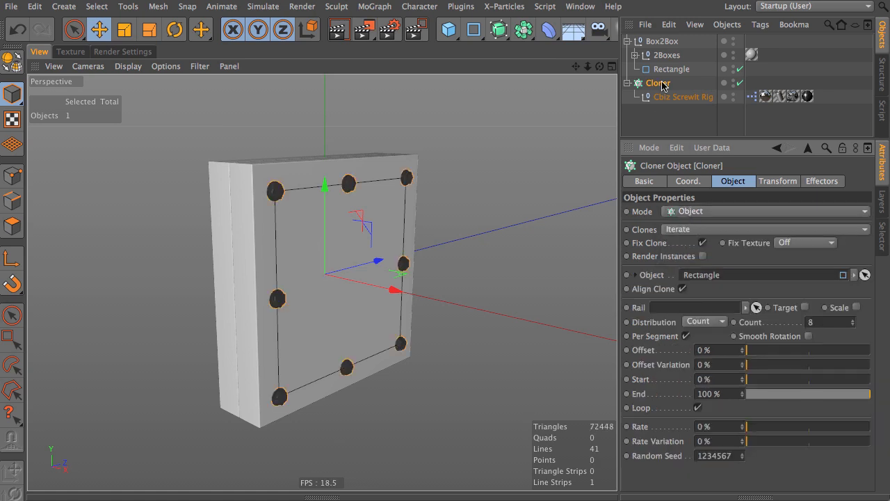
drag(664, 72, 728, 280)
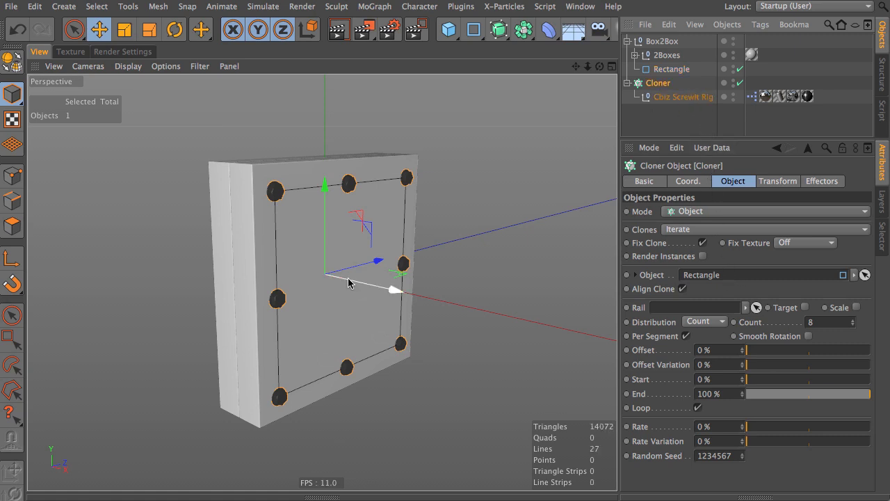
Step: Disable the Rectangle spline so only the eight cloned bolts show on the panel face
click(740, 69)
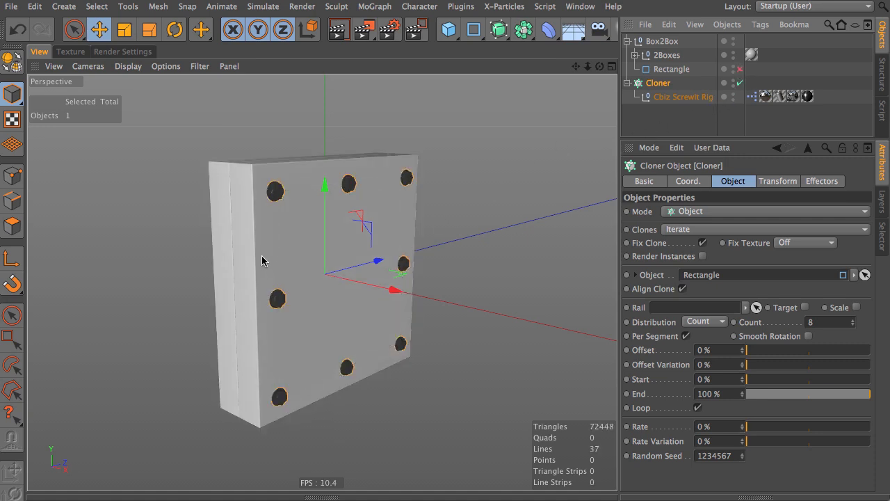
alt+right_drag(263, 257, 303, 232)
alt+drag(302, 233, 62, 312)
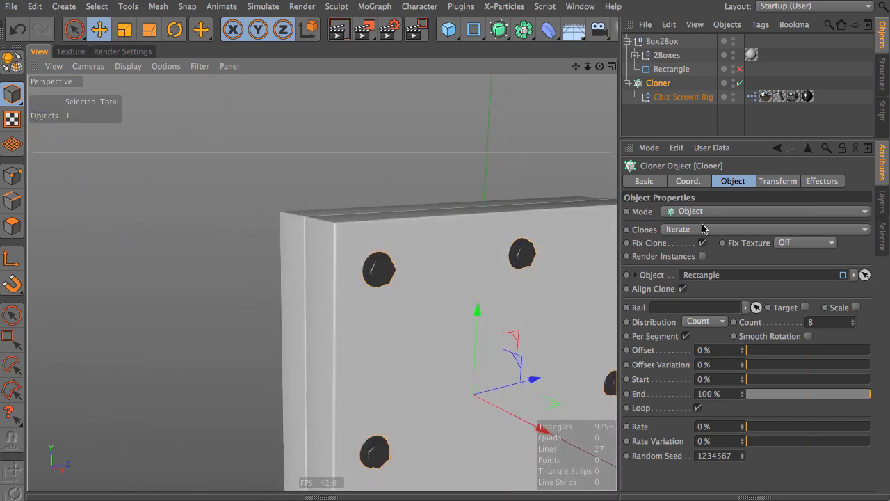
Step: Raise the cloned bolts' Overall-Scale to 184%
click(674, 98)
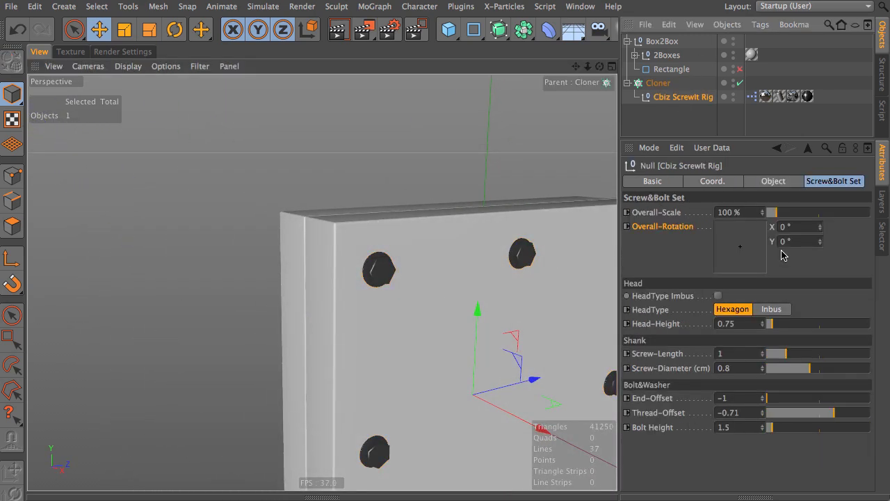
drag(779, 213, 786, 215)
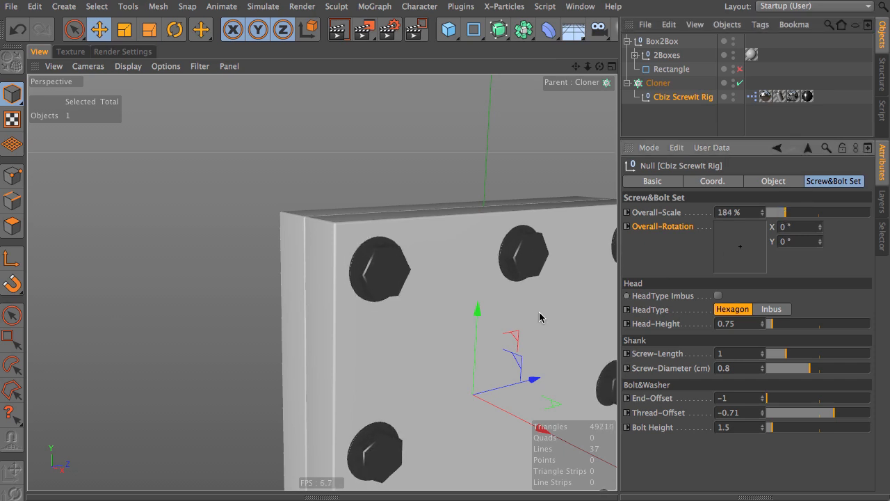
alt+drag(540, 312, 577, 383)
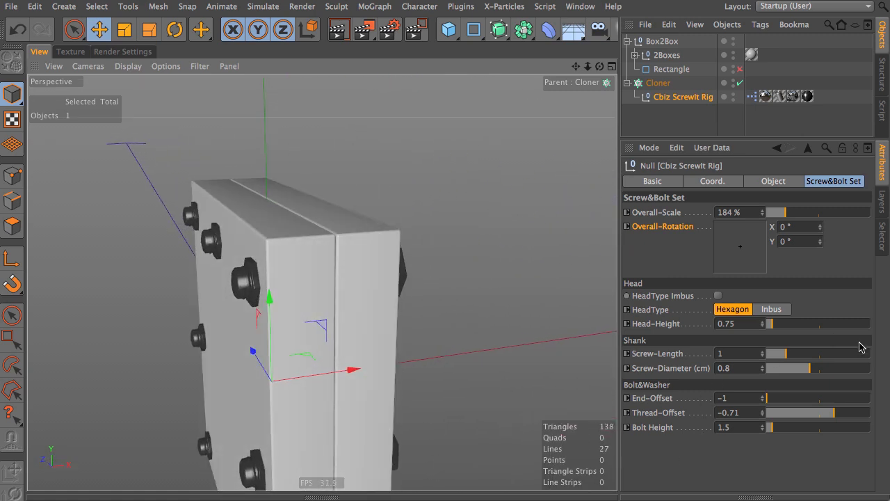
Step: Adjust the bolts' Screw-Length, stepping it down to 1.13
drag(788, 356, 792, 356)
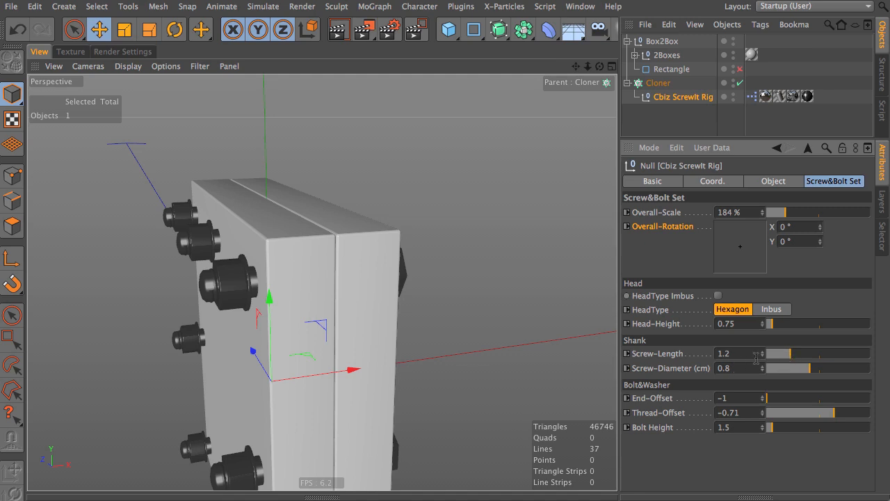
click(762, 356)
click(762, 359)
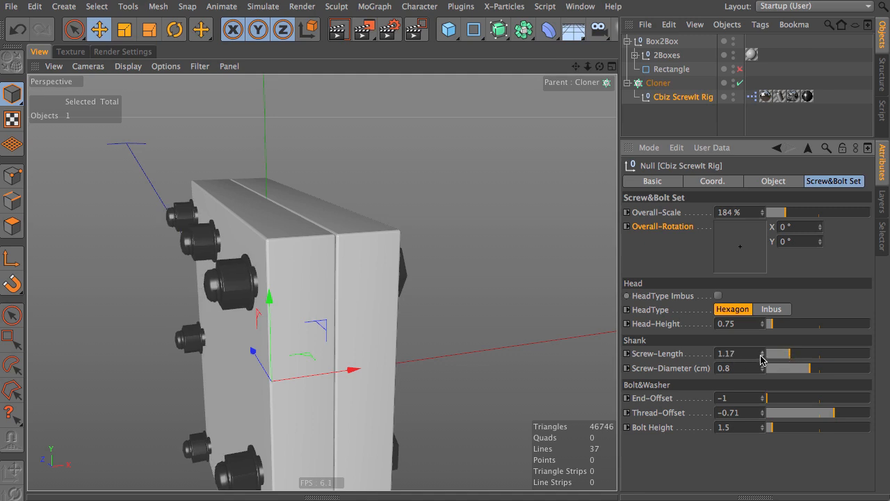
click(761, 359)
click(761, 359)
click(762, 359)
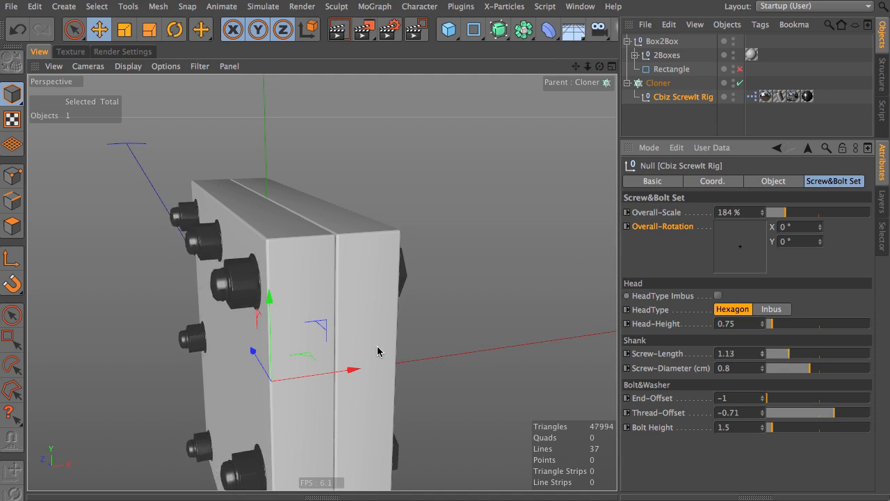
alt+drag(282, 303, 304, 294)
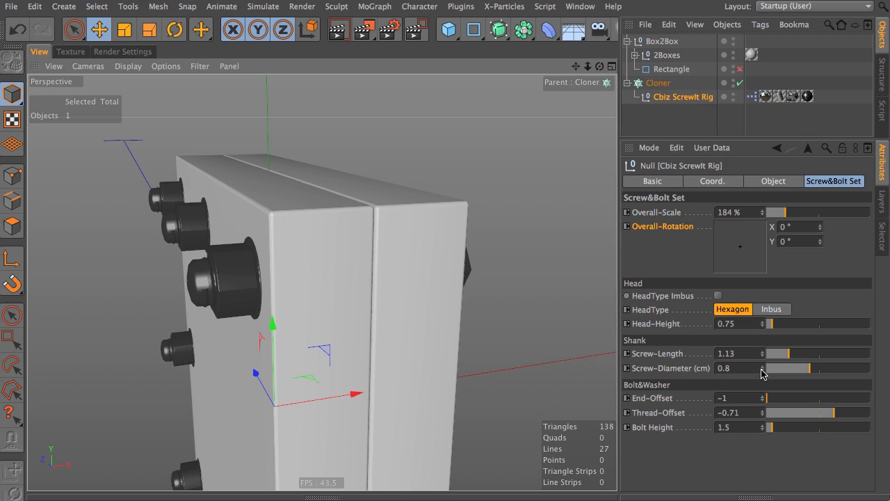
Step: Set the bolts' Thread-Offset to -0.5 and Bolt Height to 1.27, then orbit to the box's front edge
click(834, 416)
drag(833, 416, 835, 418)
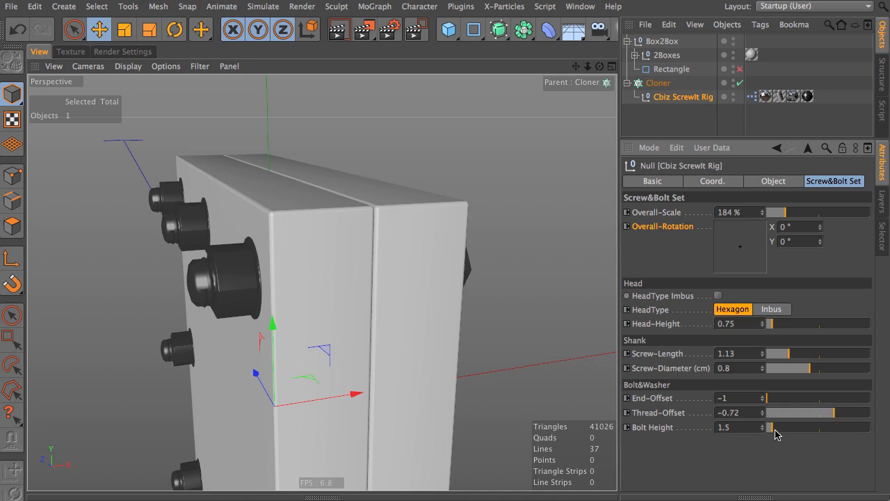
drag(774, 431, 771, 431)
click(833, 413)
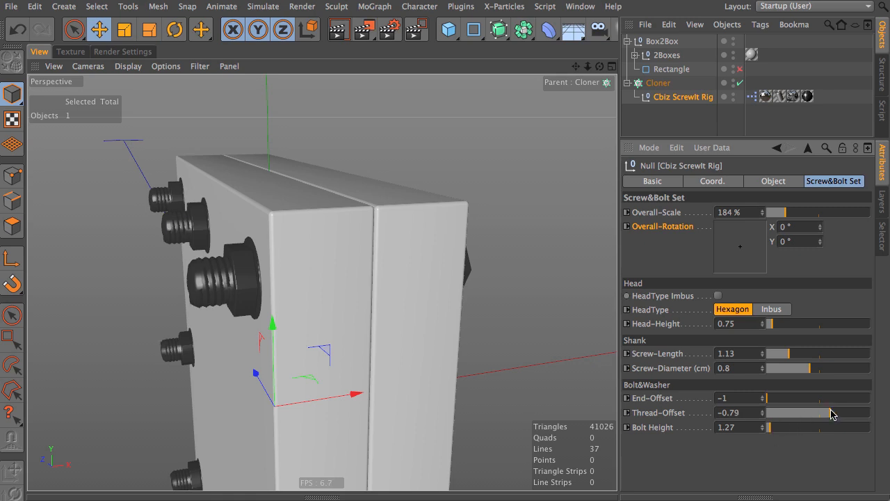
drag(832, 413, 846, 403)
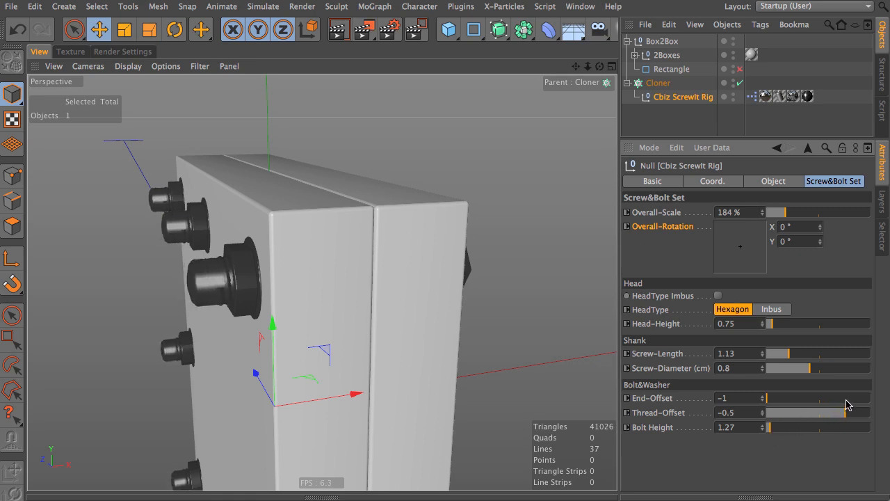
mouse_move(480, 327)
alt+mouse_down()
mouse_move(411, 338)
mouse_move(449, 312)
mouse_move(426, 342)
mouse_move(255, 260)
mouse_move(215, 256)
mouse_move(290, 261)
mouse_move(253, 254)
alt+mouse_up()
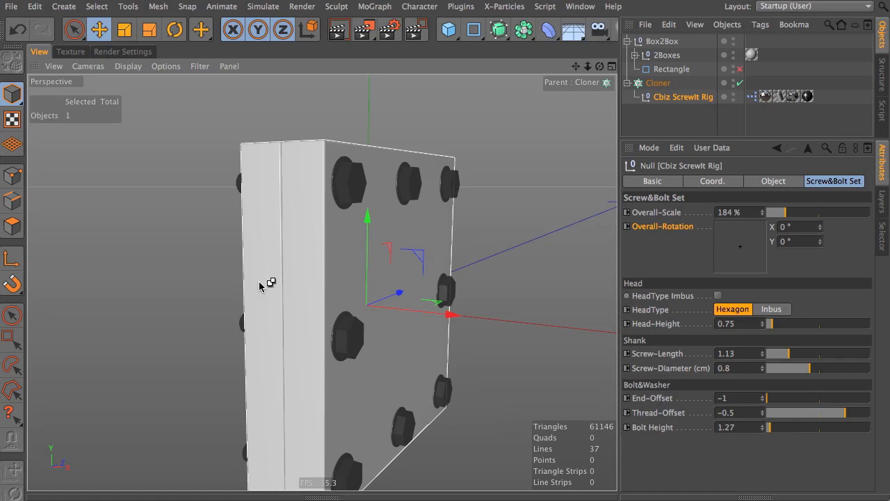
Step: Render the perspective view with Ctrl+R to preview the panel's shaded hex bolts
key(ctrl+r)
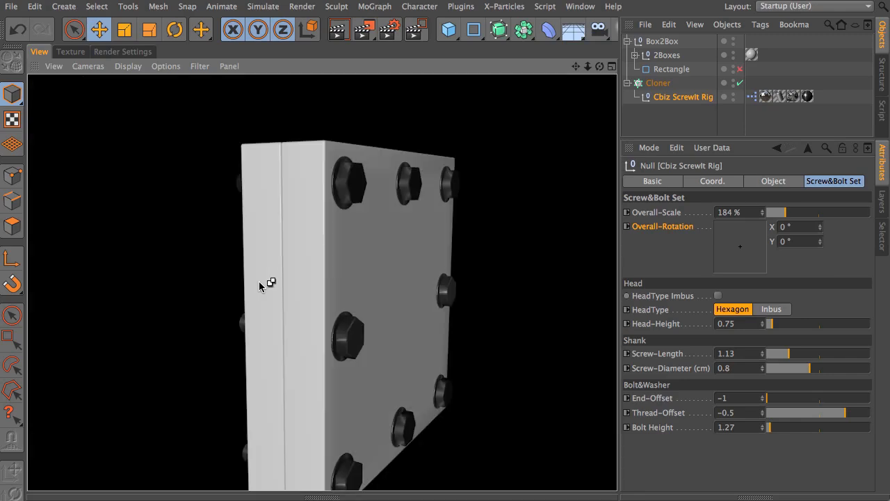